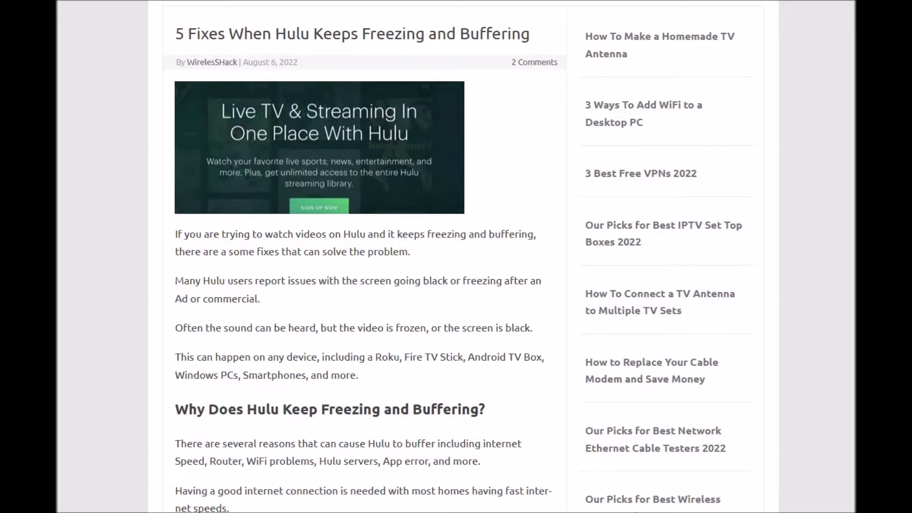
scroll(463, 257, "down", 1)
scroll(463, 257, "down", 1)
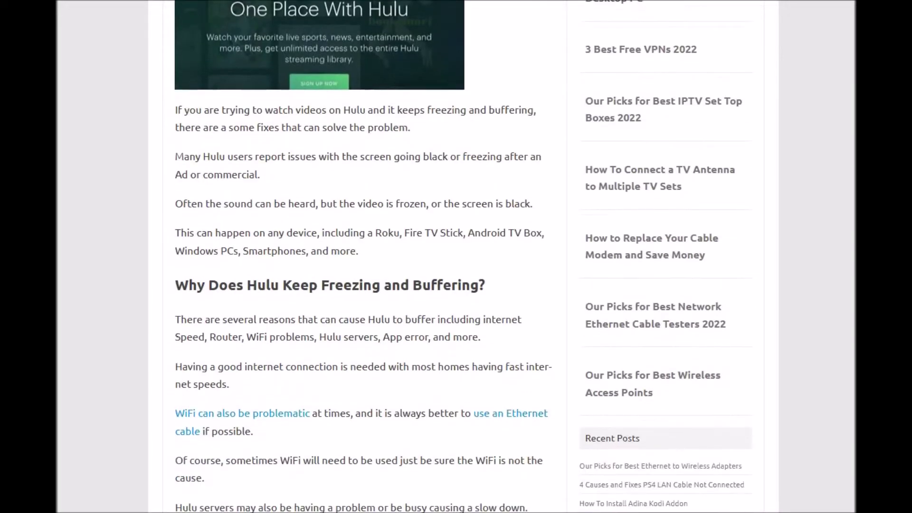
scroll(462, 257, "down", 1)
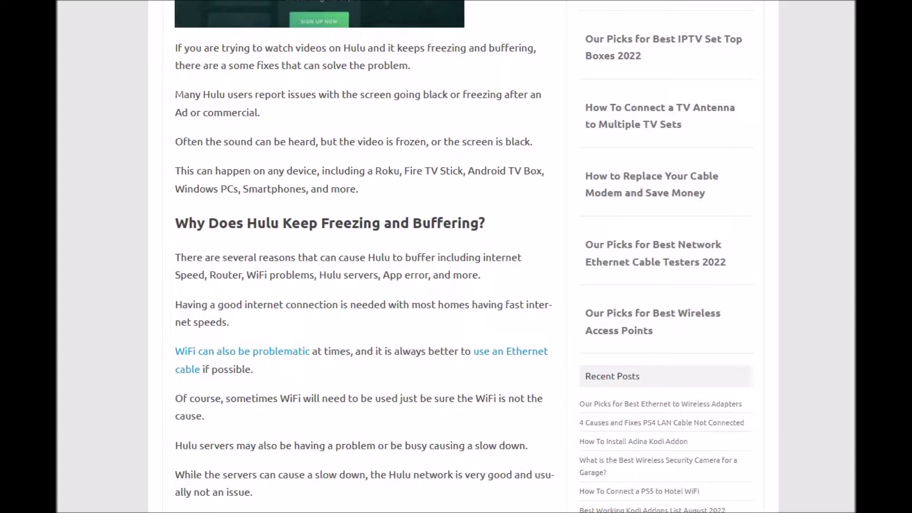
scroll(463, 257, "down", 5)
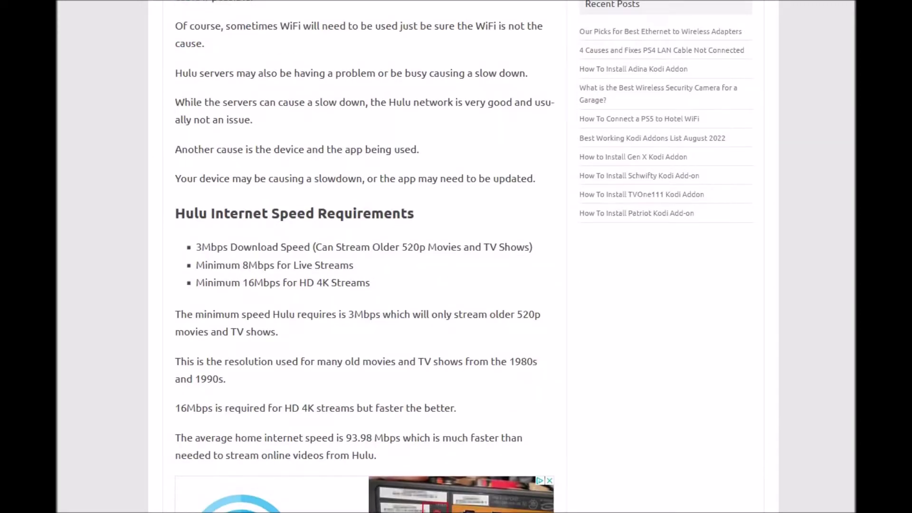
Highlight the 16Mbps, 3Mbps and 520p figures in the Hulu speed requirements list
double_click(263, 282)
double_click(212, 247)
double_click(413, 247)
scroll(456, 257, "down", 1)
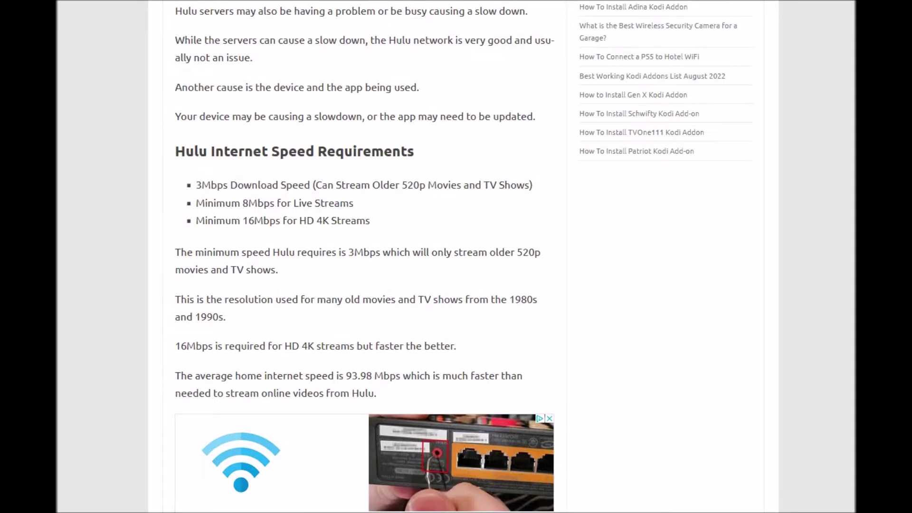
scroll(463, 257, "down", 1)
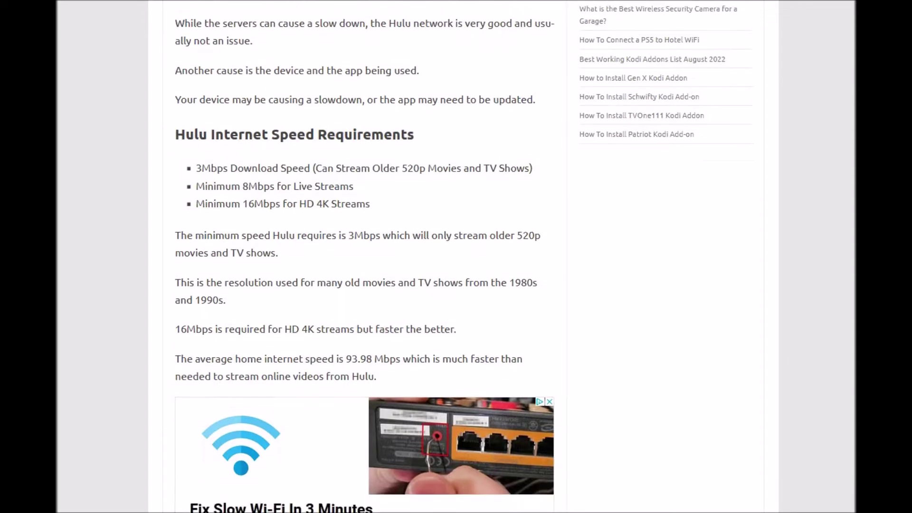
scroll(463, 256, "down", 3)
scroll(463, 257, "down", 4)
scroll(457, 257, "down", 1)
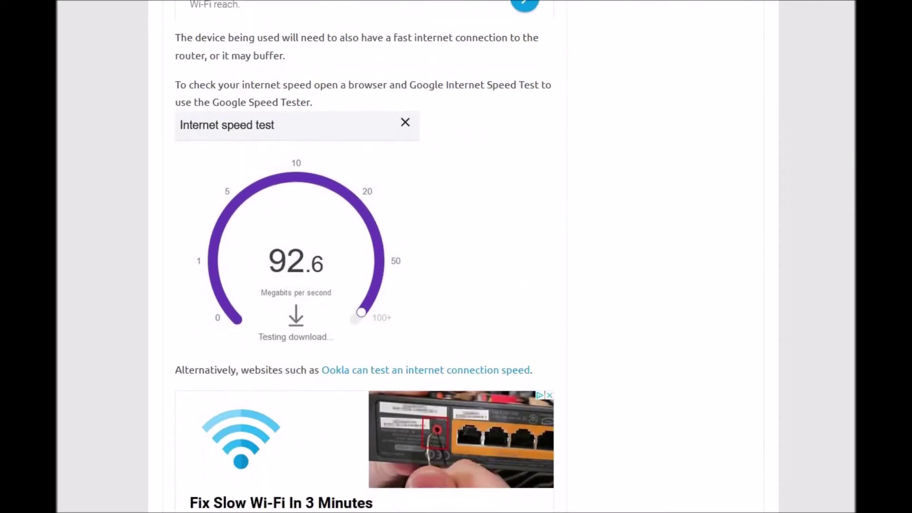
scroll(456, 257, "up", 1)
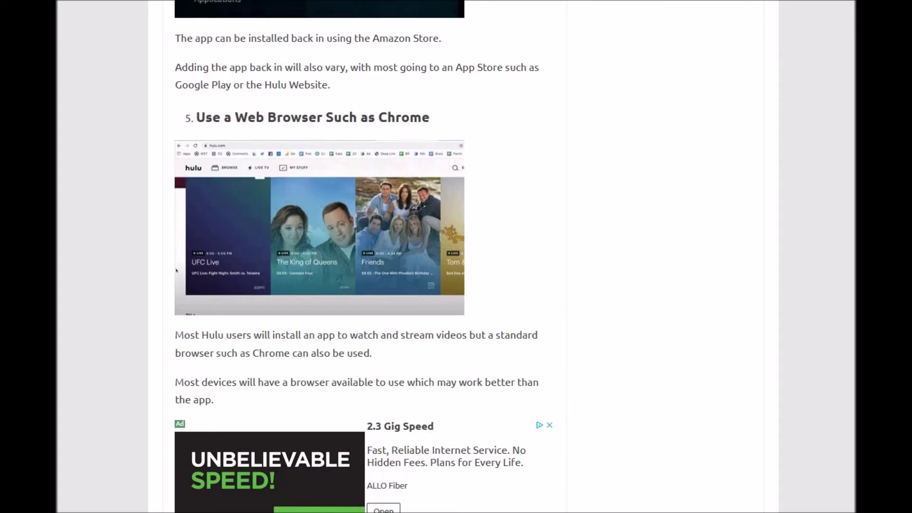
scroll(363, 256, "up", 6)
scroll(363, 257, "up", 4)
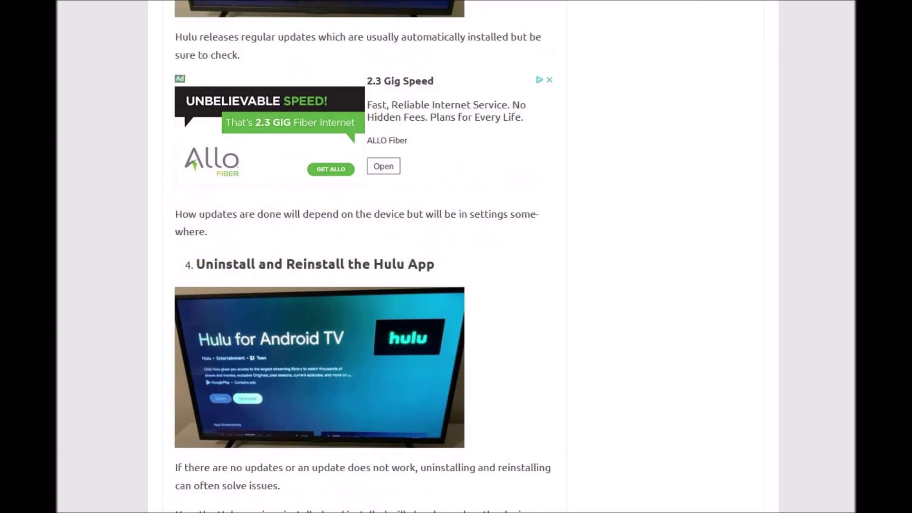
scroll(363, 257, "down", 1)
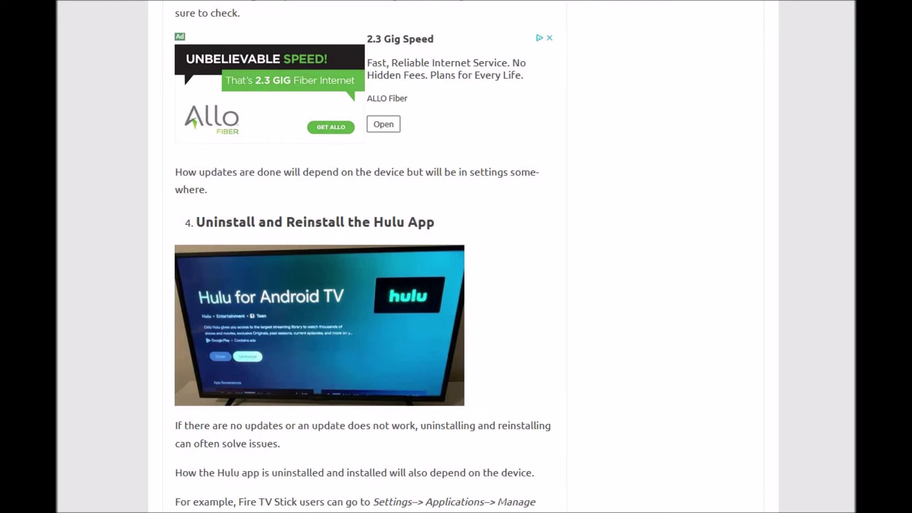
scroll(364, 257, "up", 5)
scroll(364, 256, "down", 1)
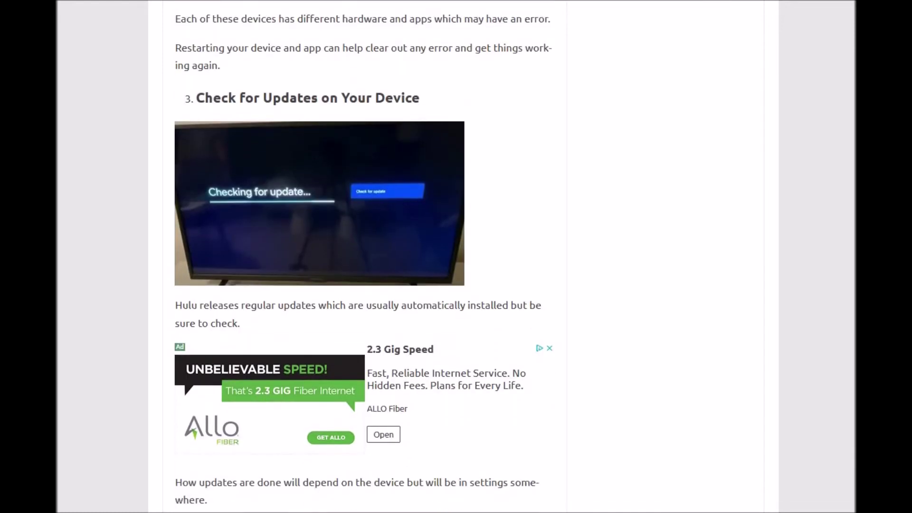
scroll(363, 256, "up", 1)
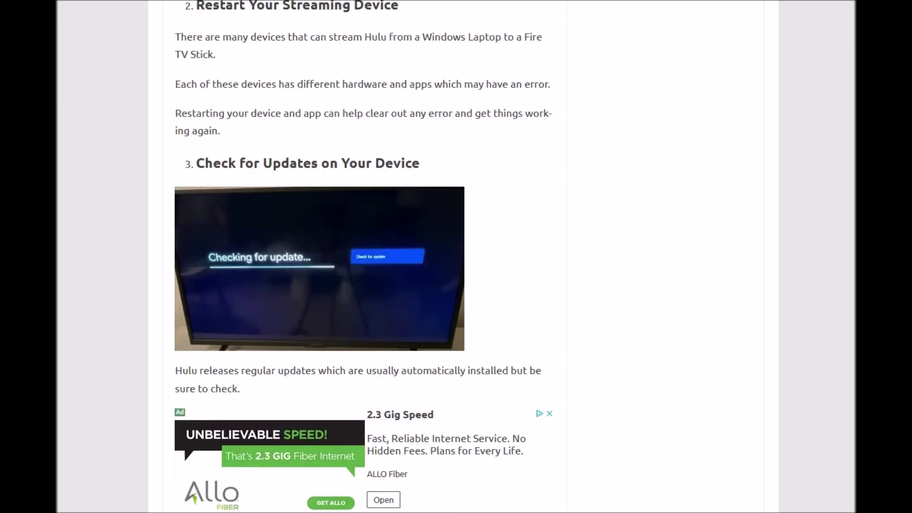
scroll(363, 257, "up", 3)
scroll(363, 257, "up", 3)
scroll(364, 257, "up", 1)
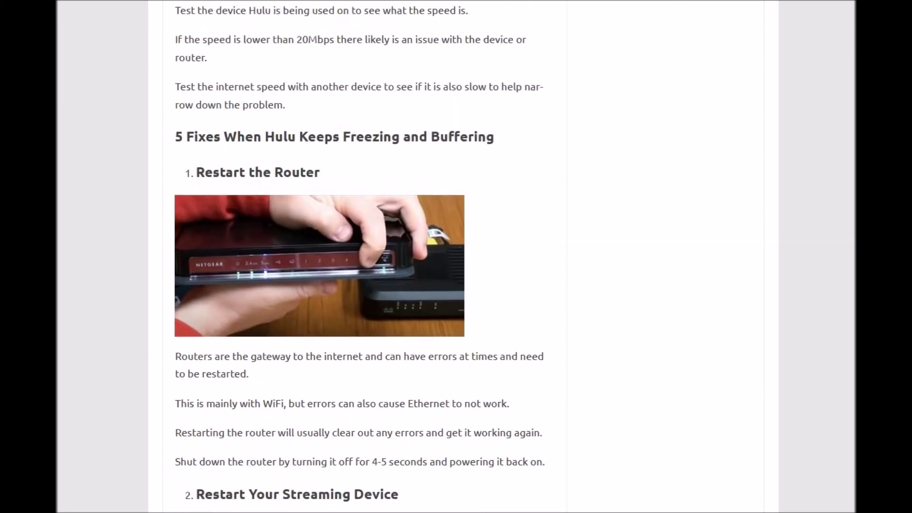
scroll(363, 256, "down", 1)
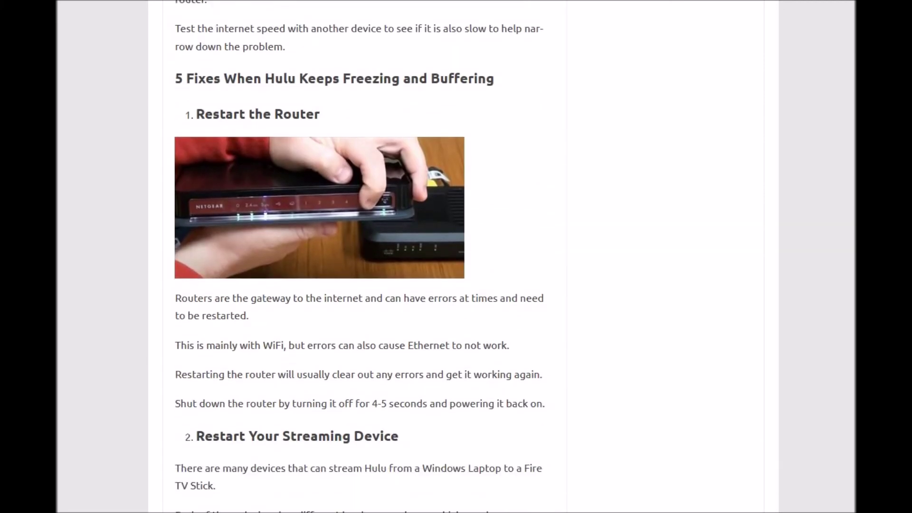